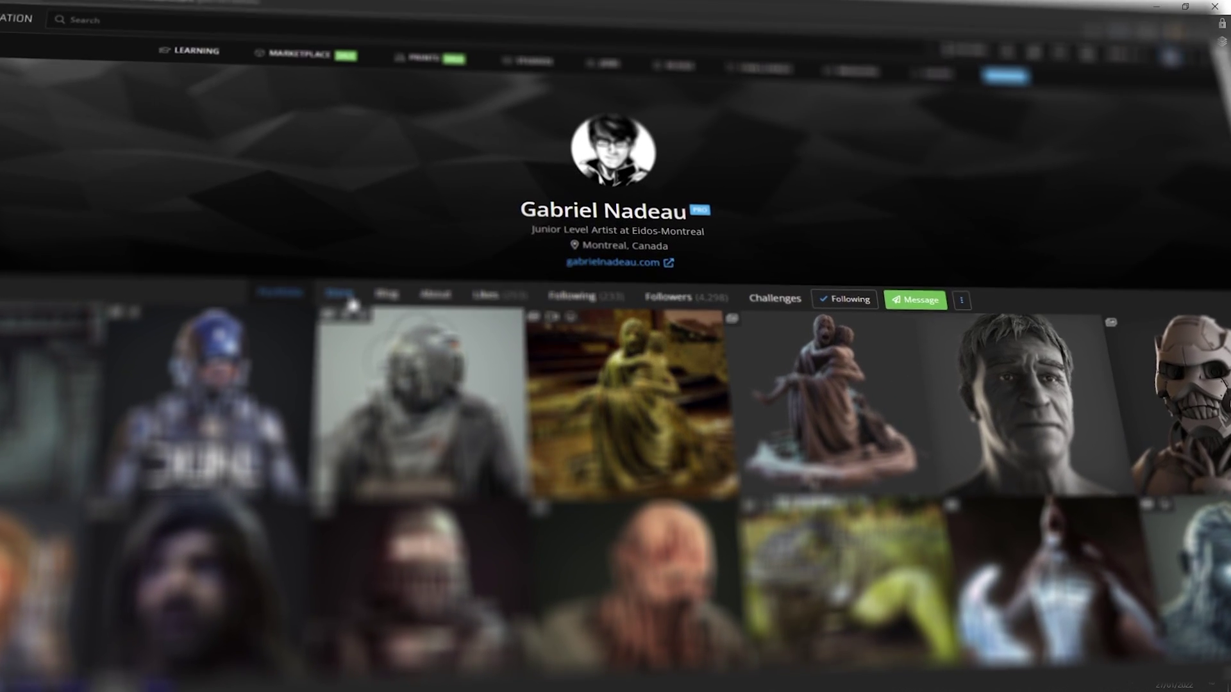
Step: Go to the creator's ArtStation Store tab and open the GN Quad Fill Hole product page
click(339, 295)
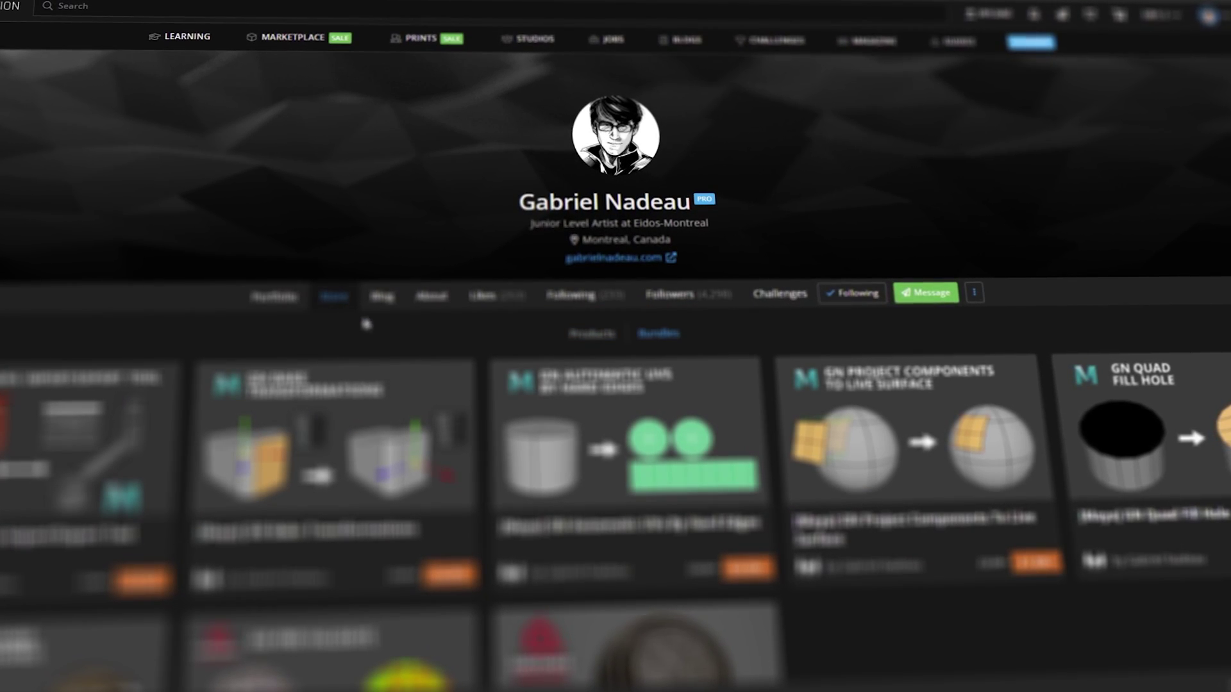
click(1135, 417)
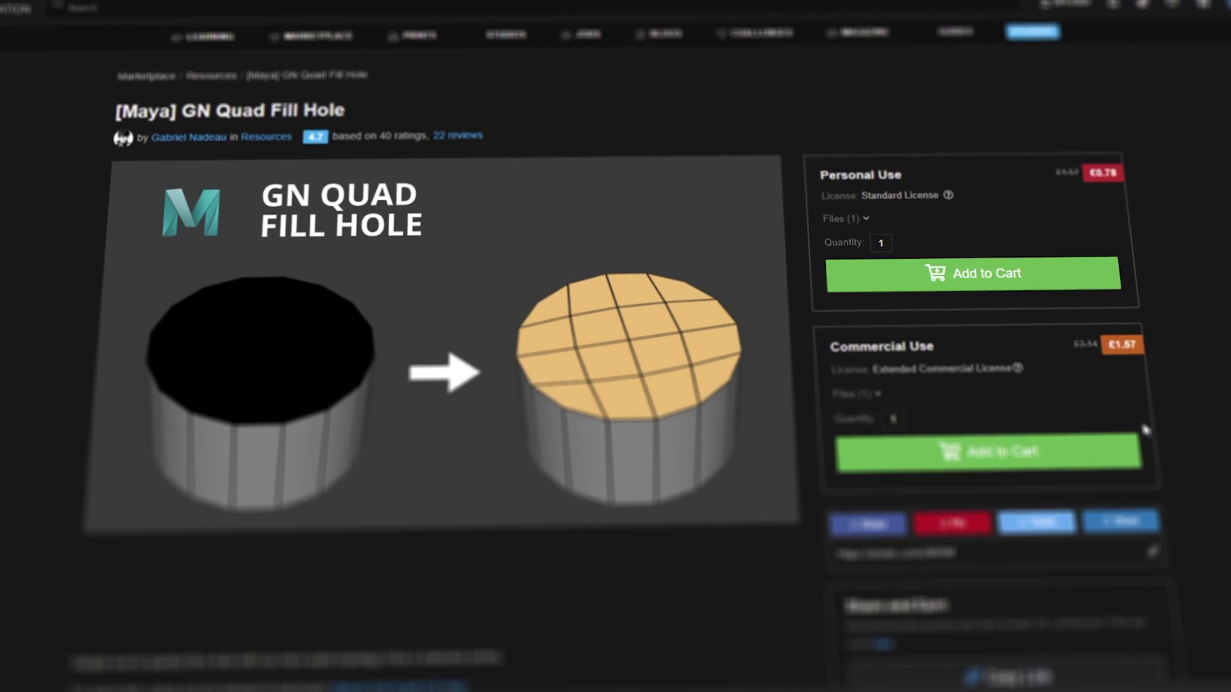
scroll(494, 289, down, 3)
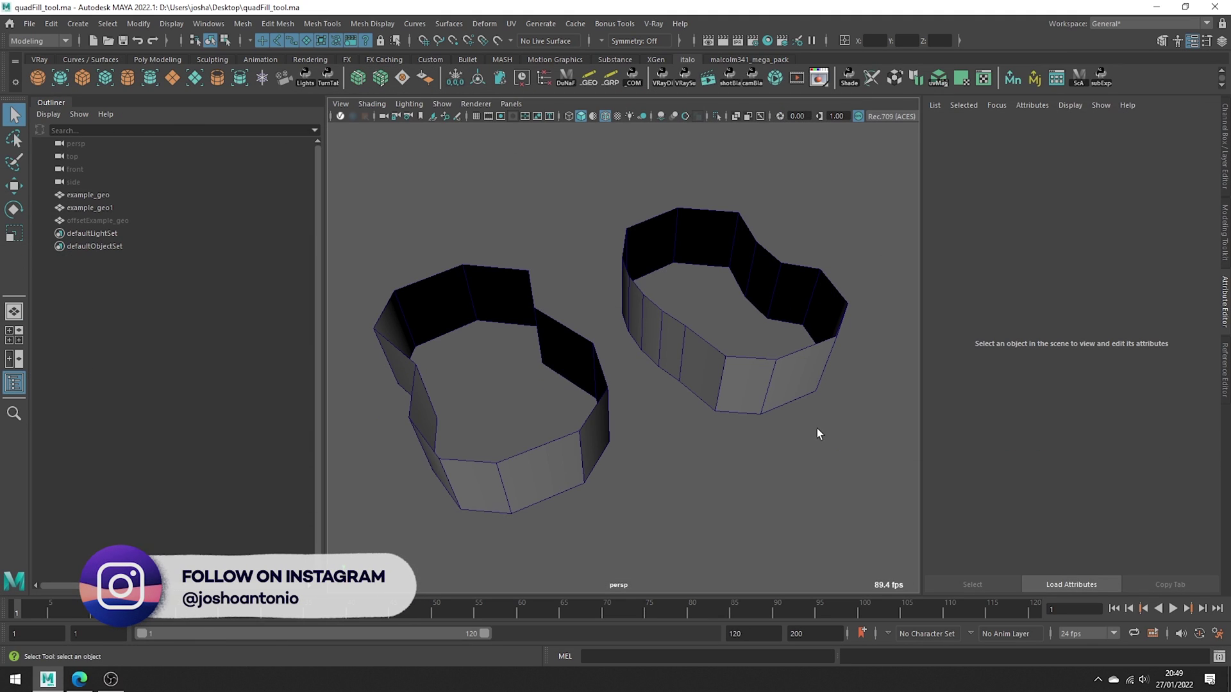
Step: Cap example_geo's open top with quads using Quad Fill Hole from one border vertex
double_click(403, 78)
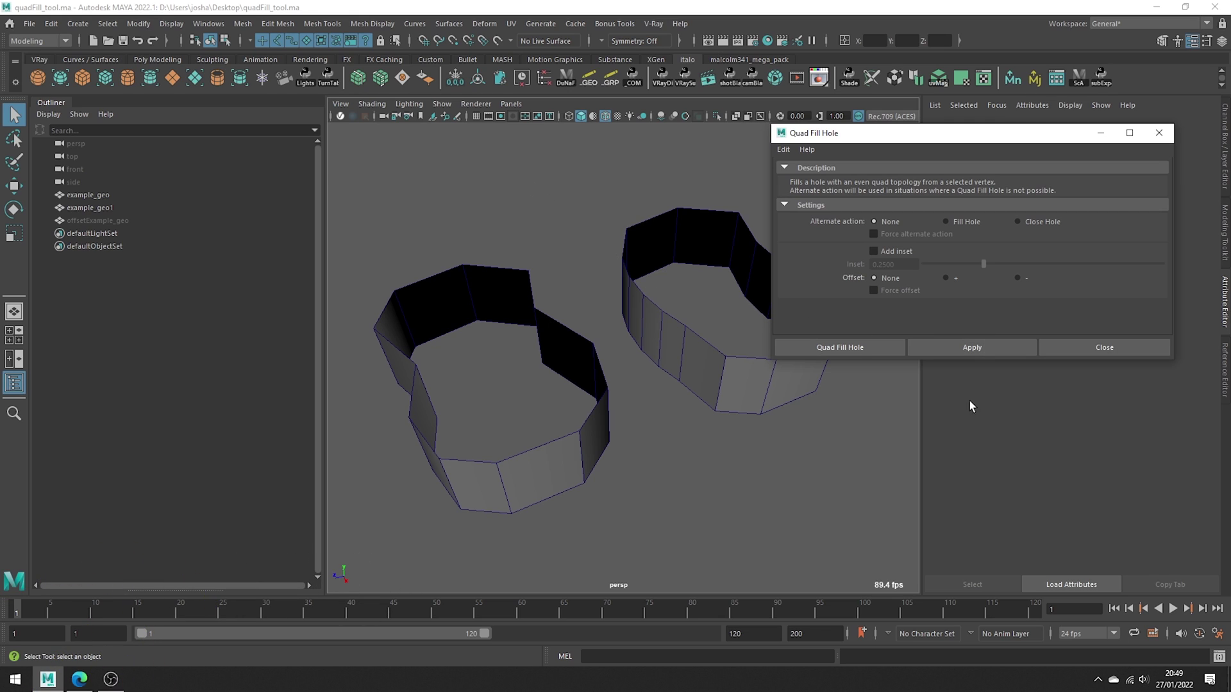
alt+drag(585, 451, 675, 425)
click(656, 332)
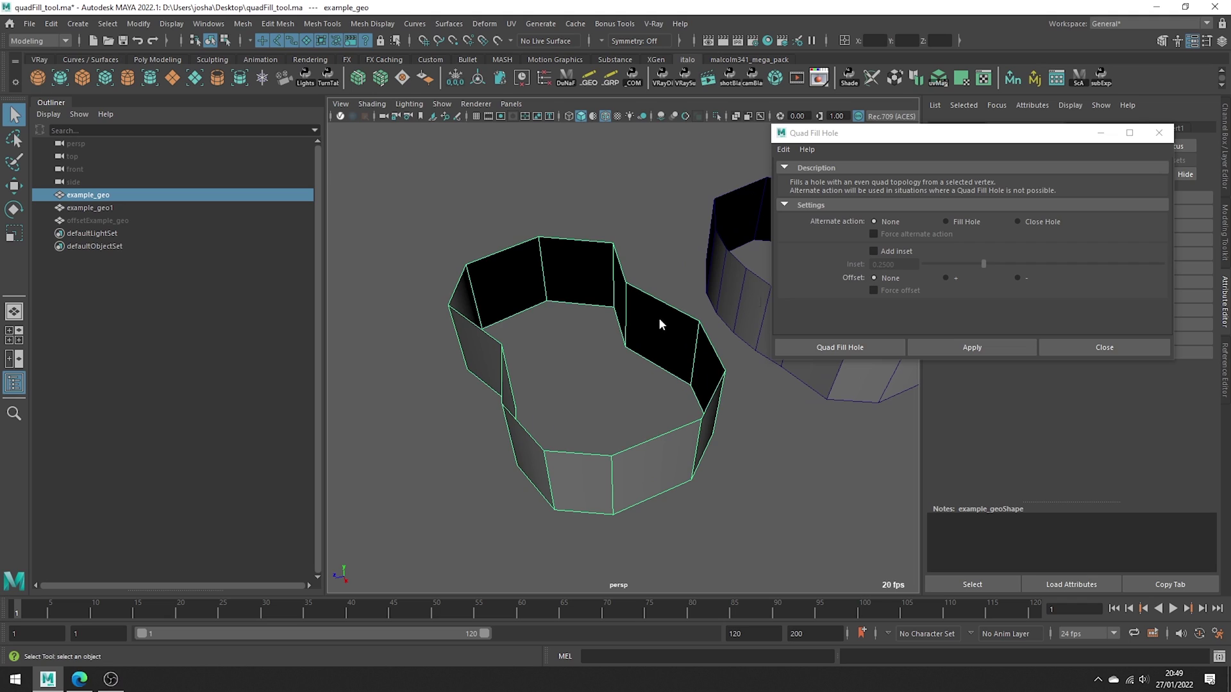
right_drag(659, 317, 608, 320)
click(631, 288)
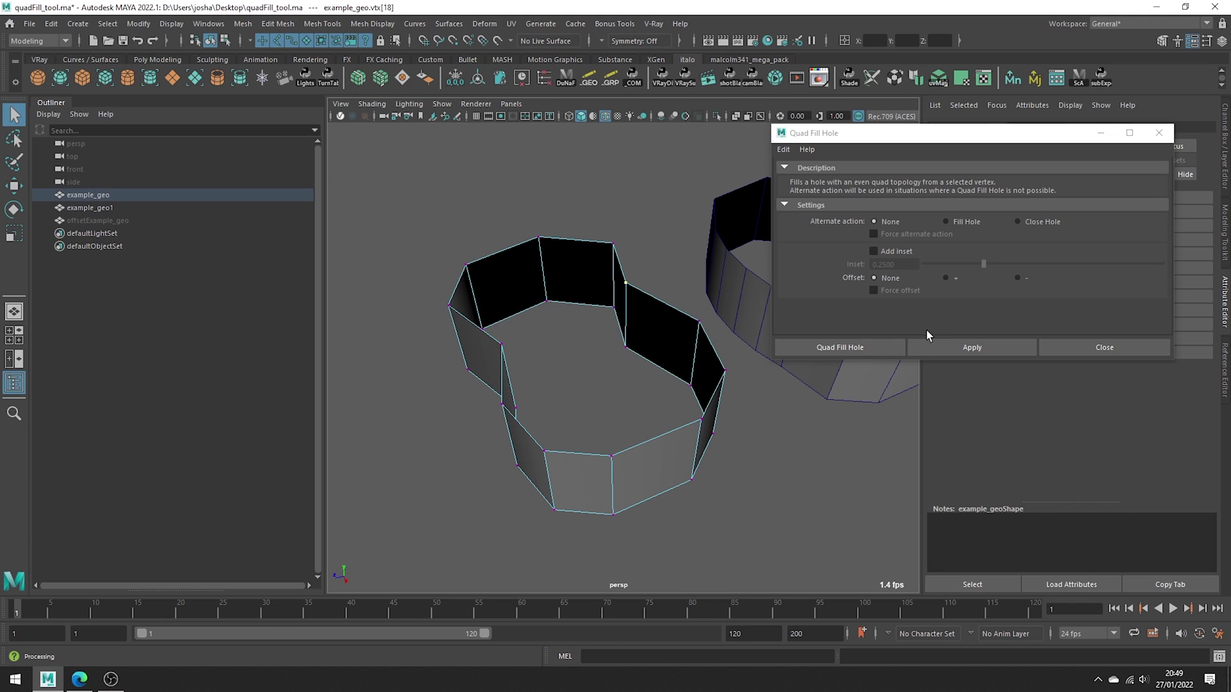
click(962, 348)
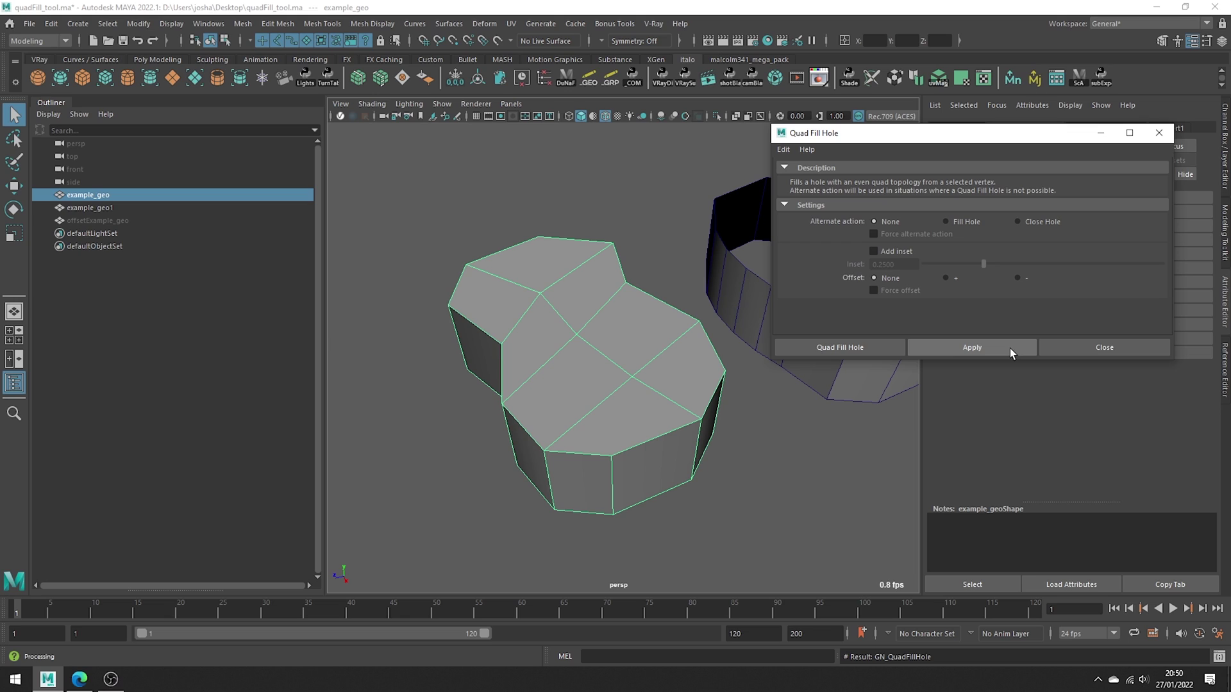
alt+drag(454, 338, 530, 365)
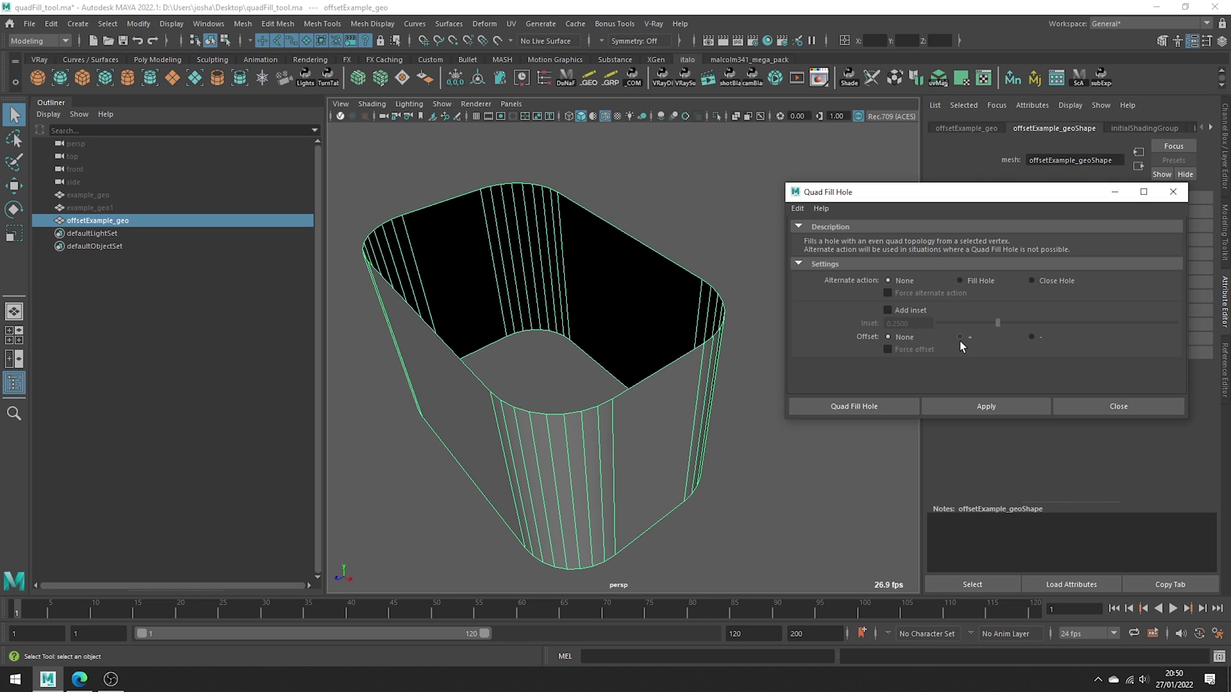
Step: Fill offsetExample_geo's open rim using a positive (+) Offset quad fill
click(960, 338)
right_drag(675, 290, 640, 283)
click(673, 279)
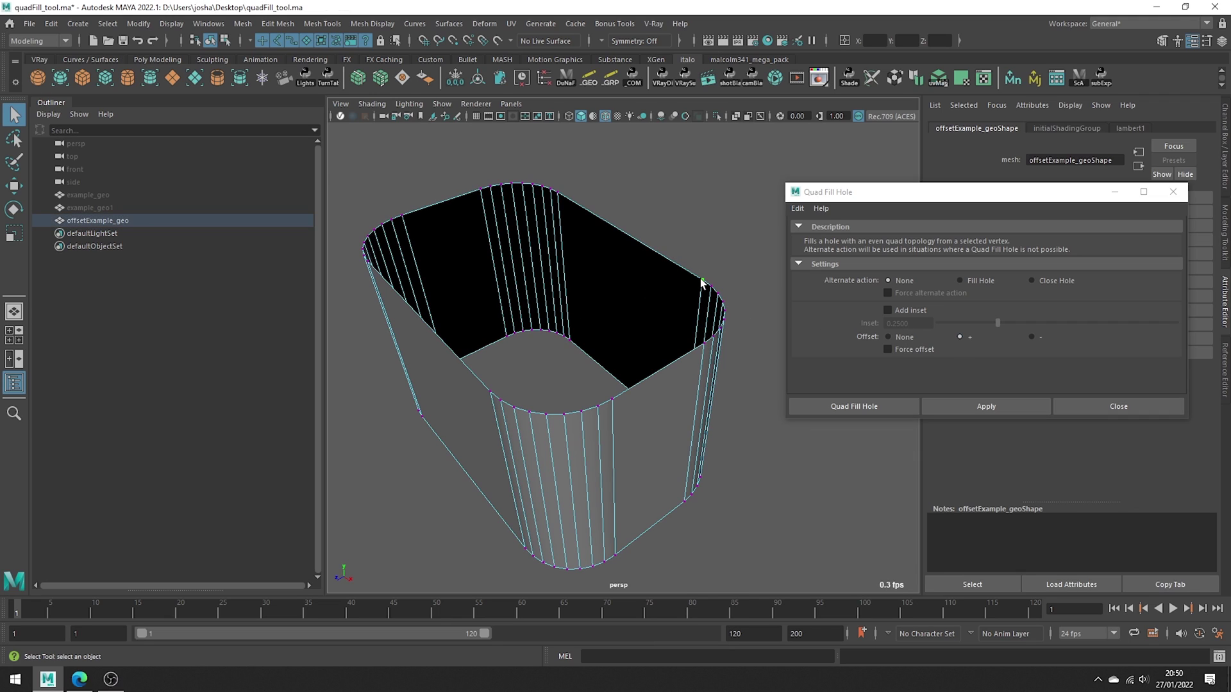
click(976, 403)
Step: Undo, then compare negative and positive Offset fills, leaving Offset set to negative
key(ctrl+z)
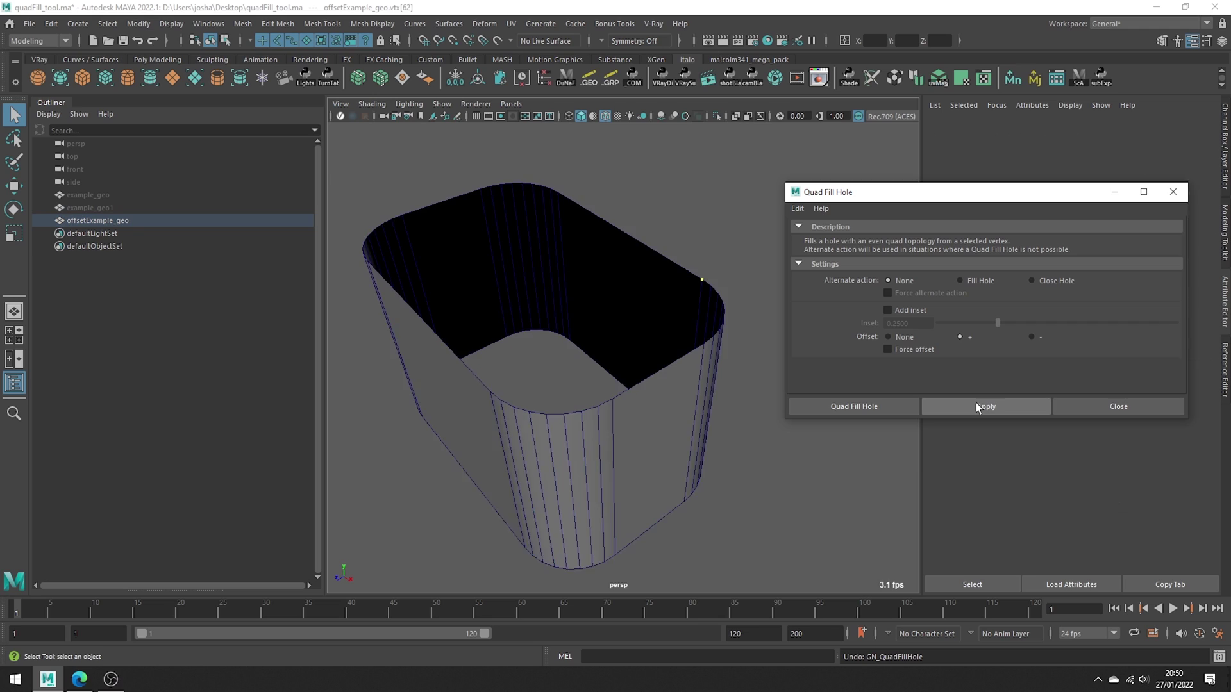
click(1030, 336)
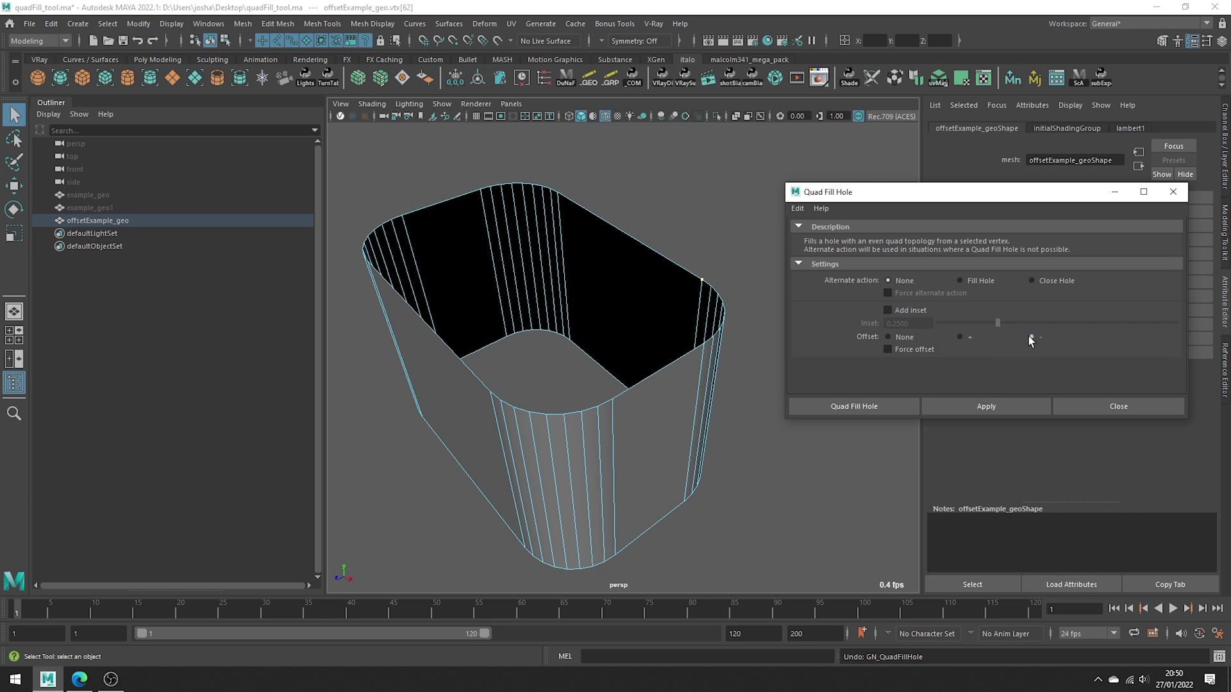
click(1016, 404)
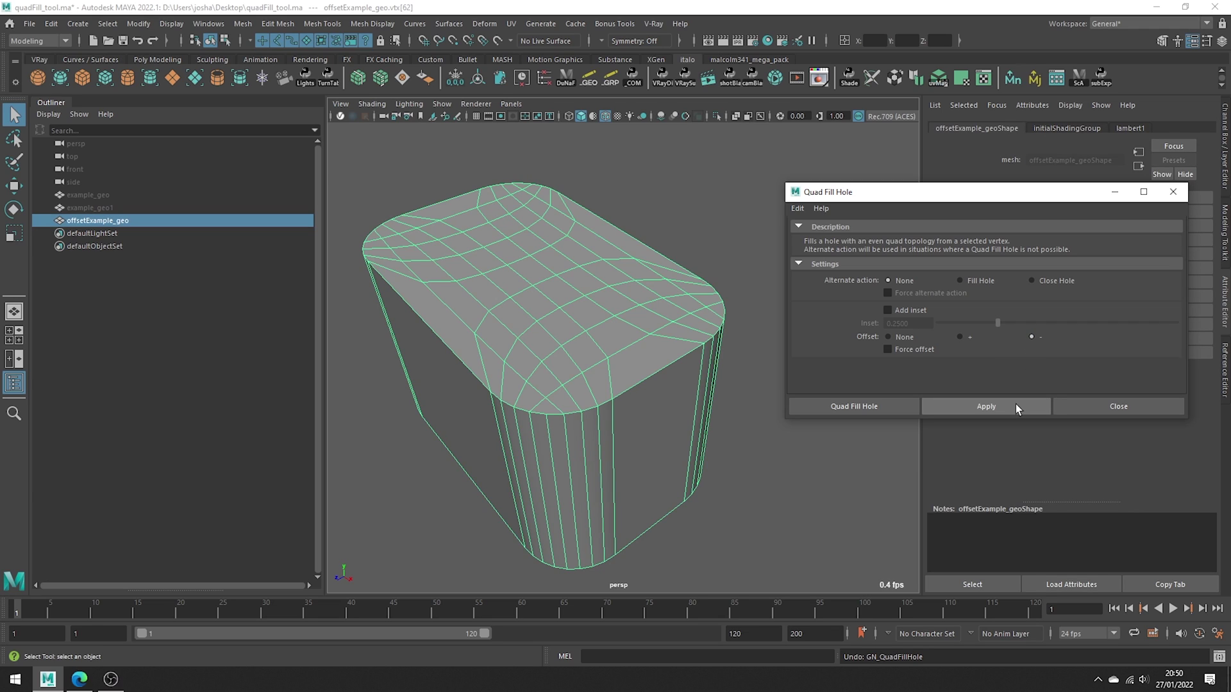
click(960, 337)
click(976, 404)
click(1031, 337)
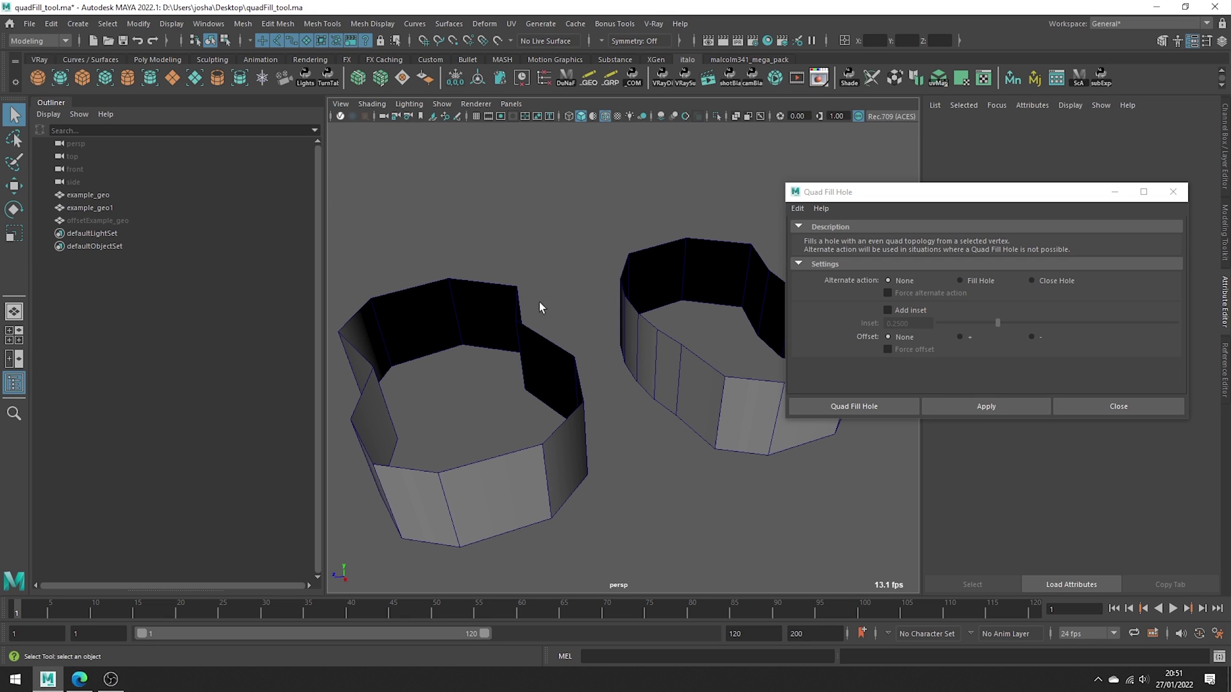
Step: Select and frame the right ring example_geo1 in vertex mode
click(416, 414)
drag(710, 383, 712, 385)
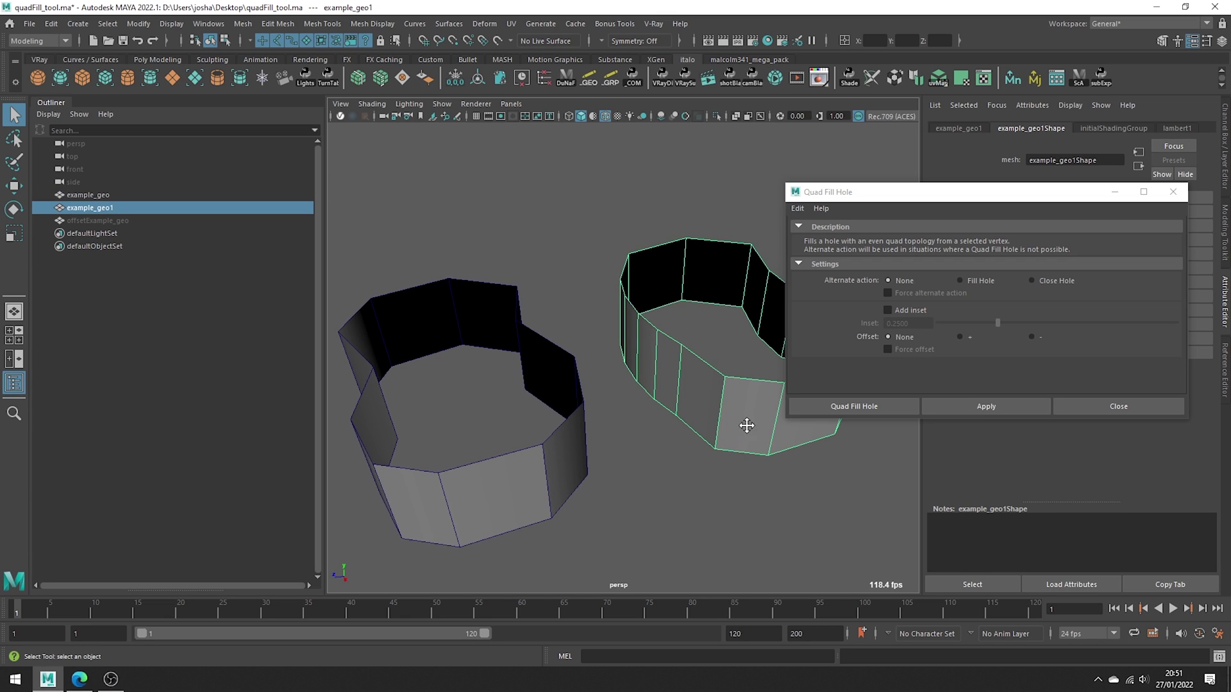
key(f)
alt+drag(598, 467, 623, 451)
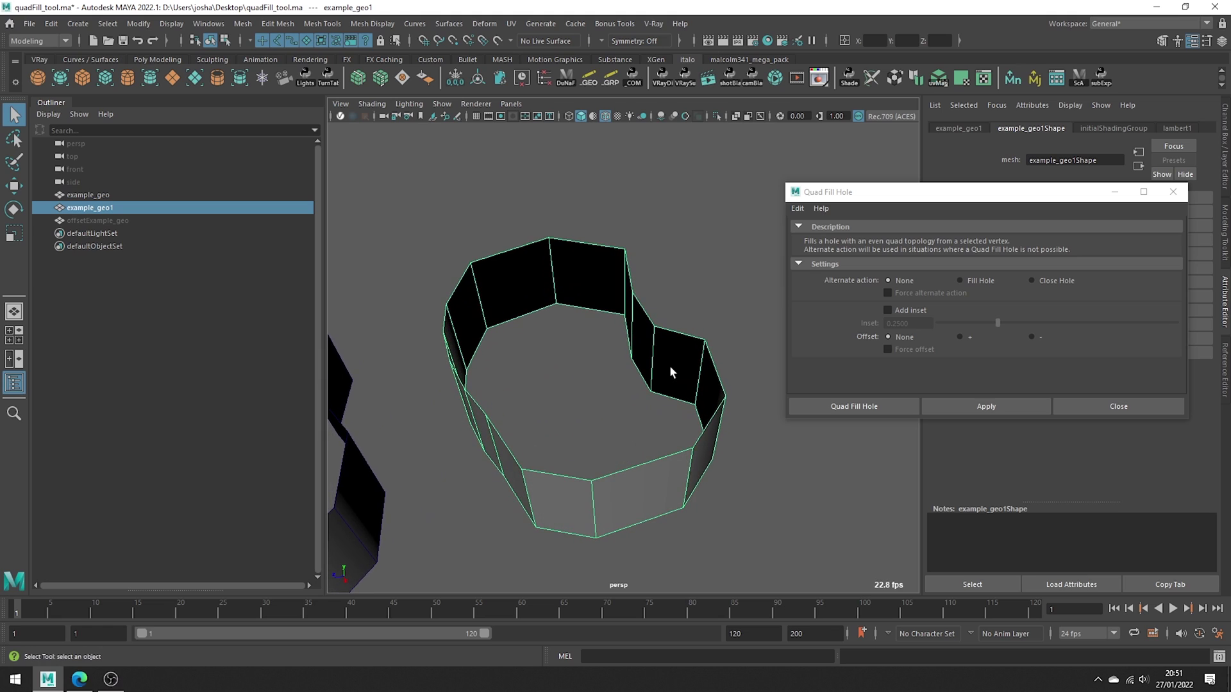
right_drag(667, 364, 632, 314)
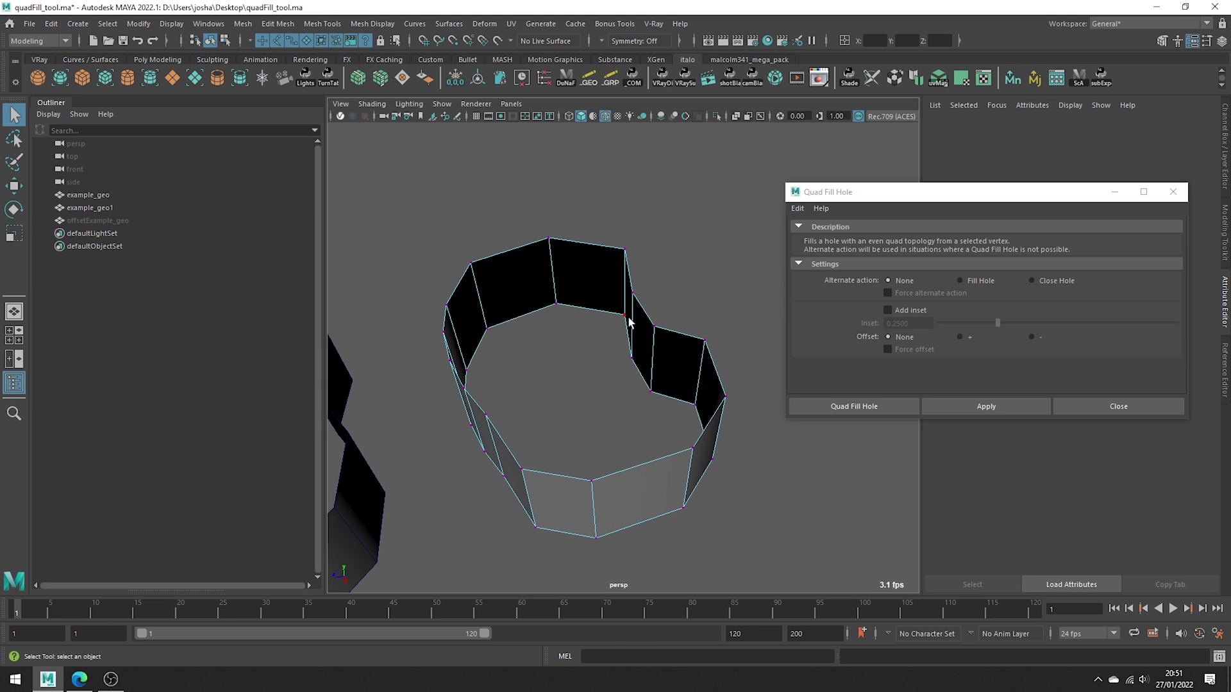
Step: Apply Quad Fill Hole from an example_geo1 border vertex, triggering the odd-sided border error
click(627, 317)
click(654, 326)
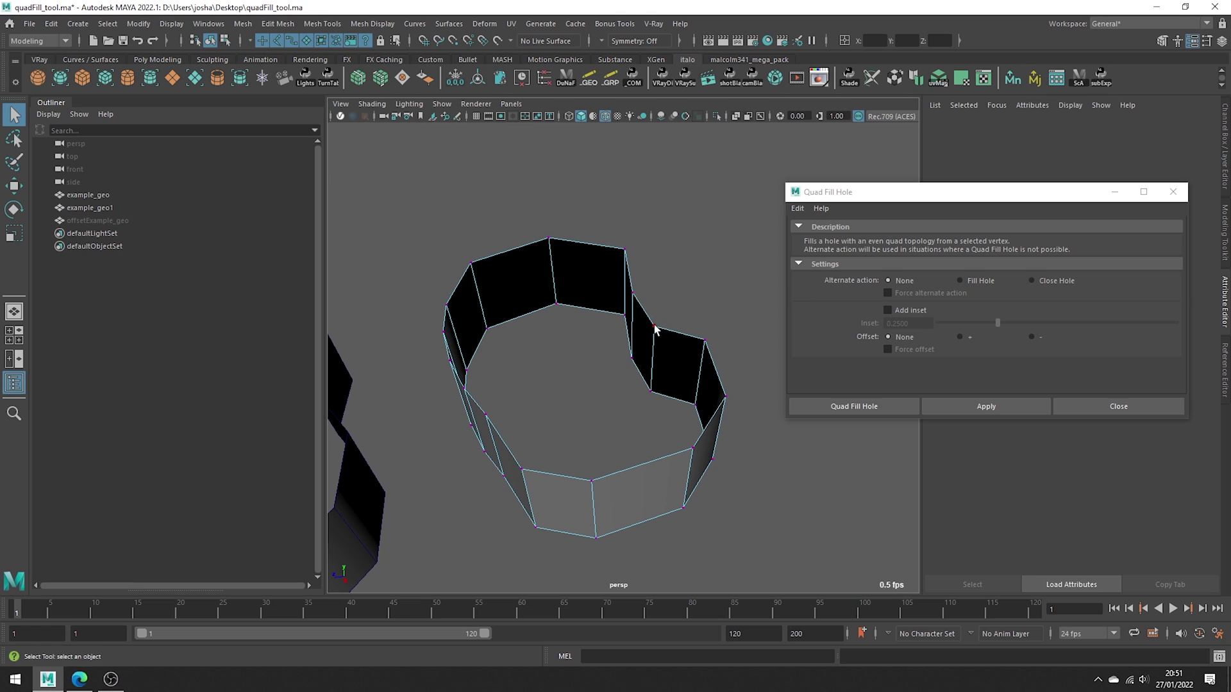
click(938, 403)
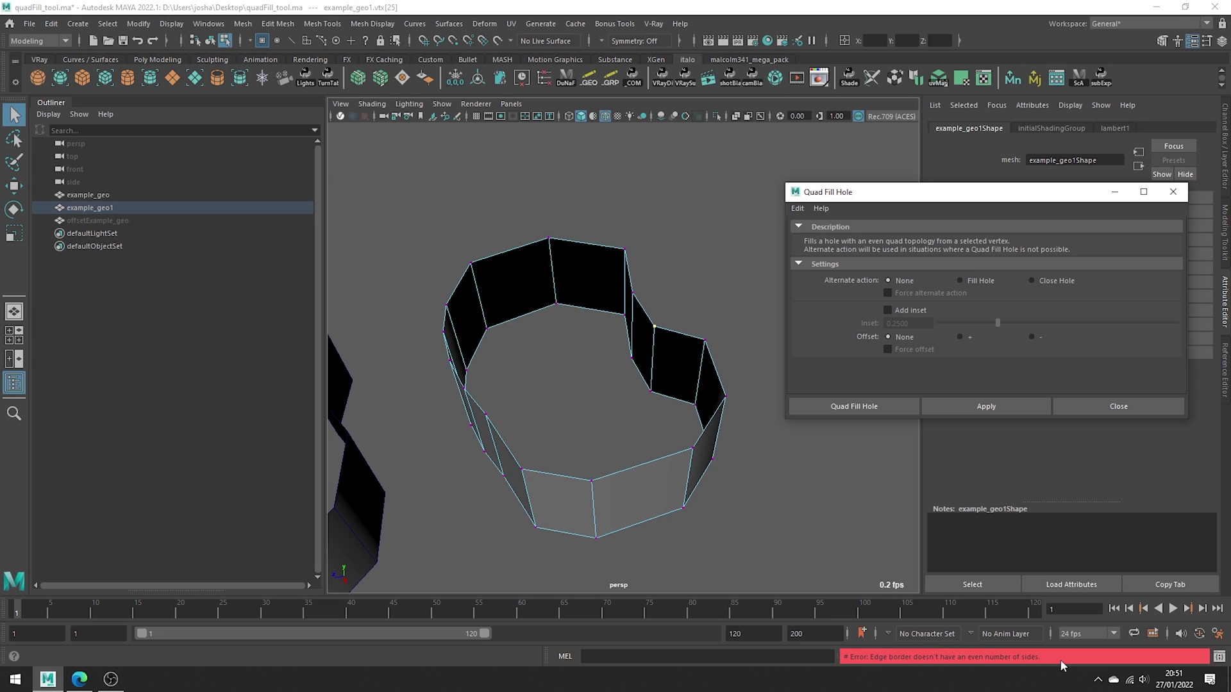
Step: Try the Fill Hole fallback single-face cap on example_geo1, then undo it
click(969, 279)
click(1007, 404)
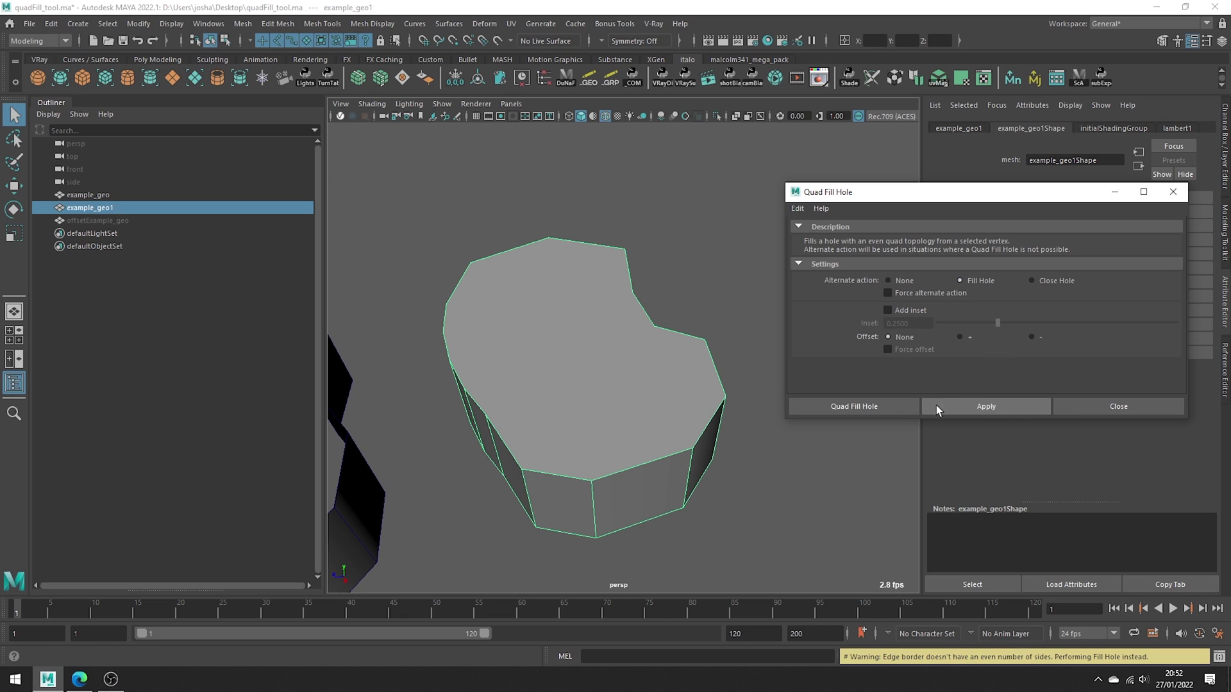
alt+drag(757, 384, 699, 361)
key(ctrl+z)
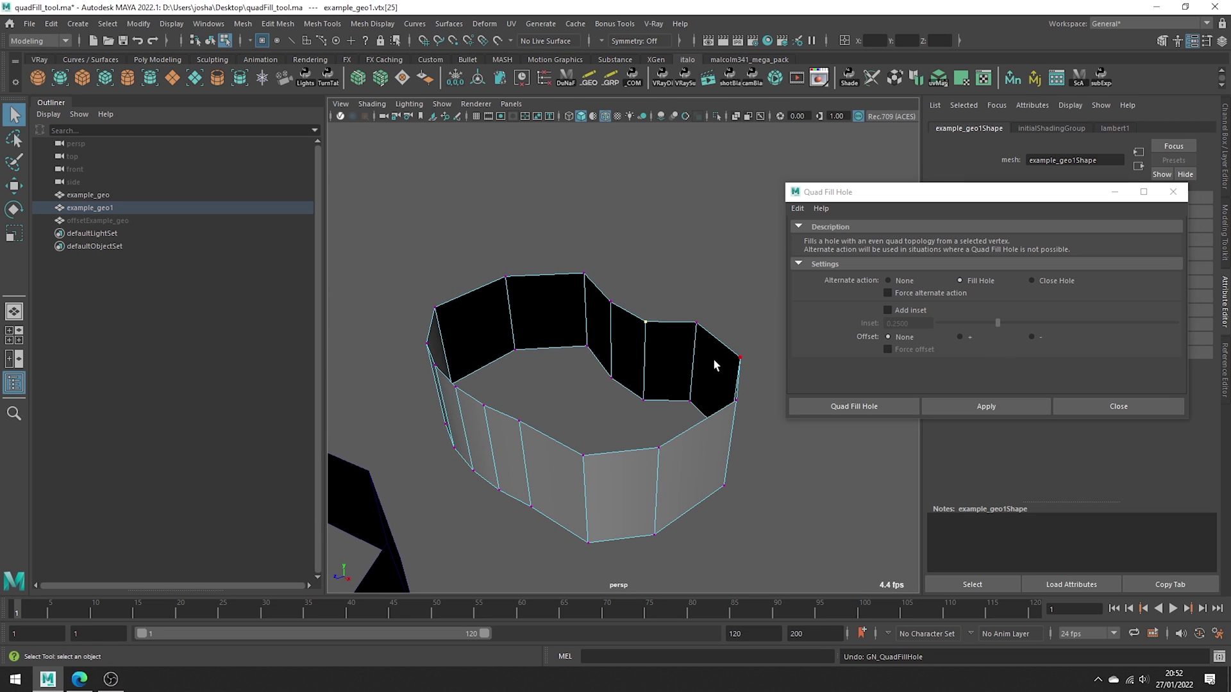
Step: Try the Close Hole triangle-fan cap, undo it, and tick Force alternate action
click(1047, 282)
click(1021, 406)
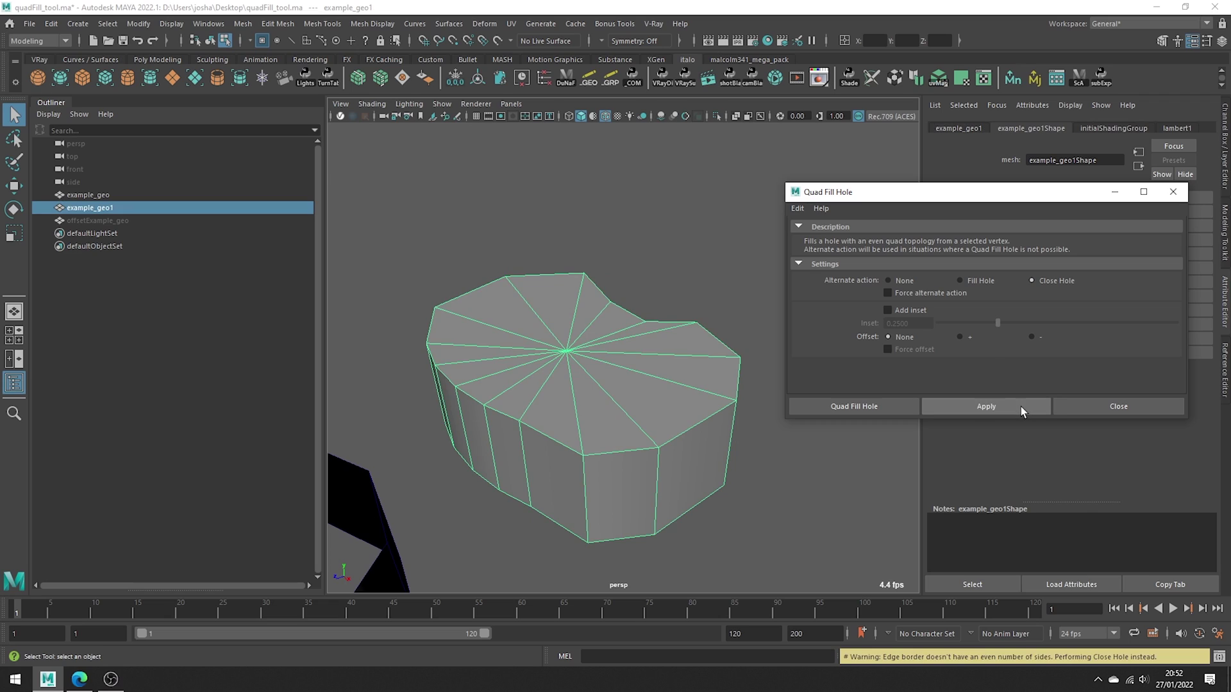
key(ctrl+z)
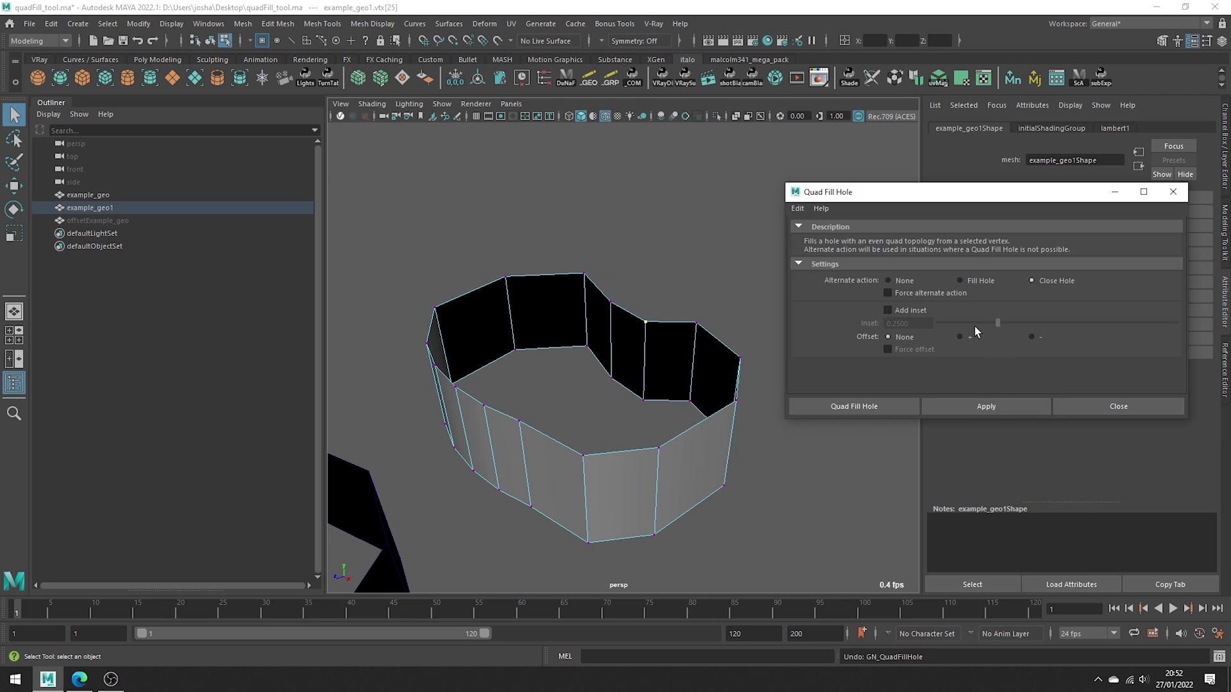
click(940, 293)
Step: Untick Force alternate action and enable Add inset at about 0.23
click(928, 296)
click(915, 313)
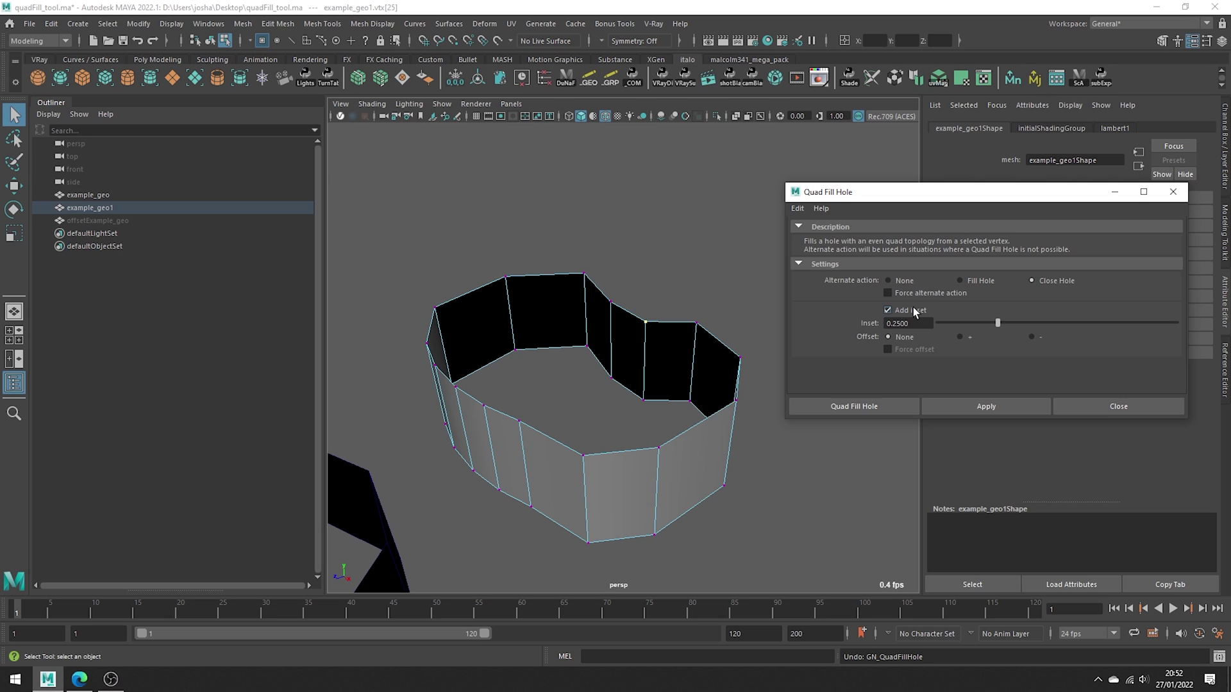
drag(1021, 328, 993, 335)
Step: Fill example_geo from vtx[18] with inset quads, Alternate action set to None
alt+drag(461, 462, 596, 326)
right_drag(596, 326, 533, 326)
click(527, 331)
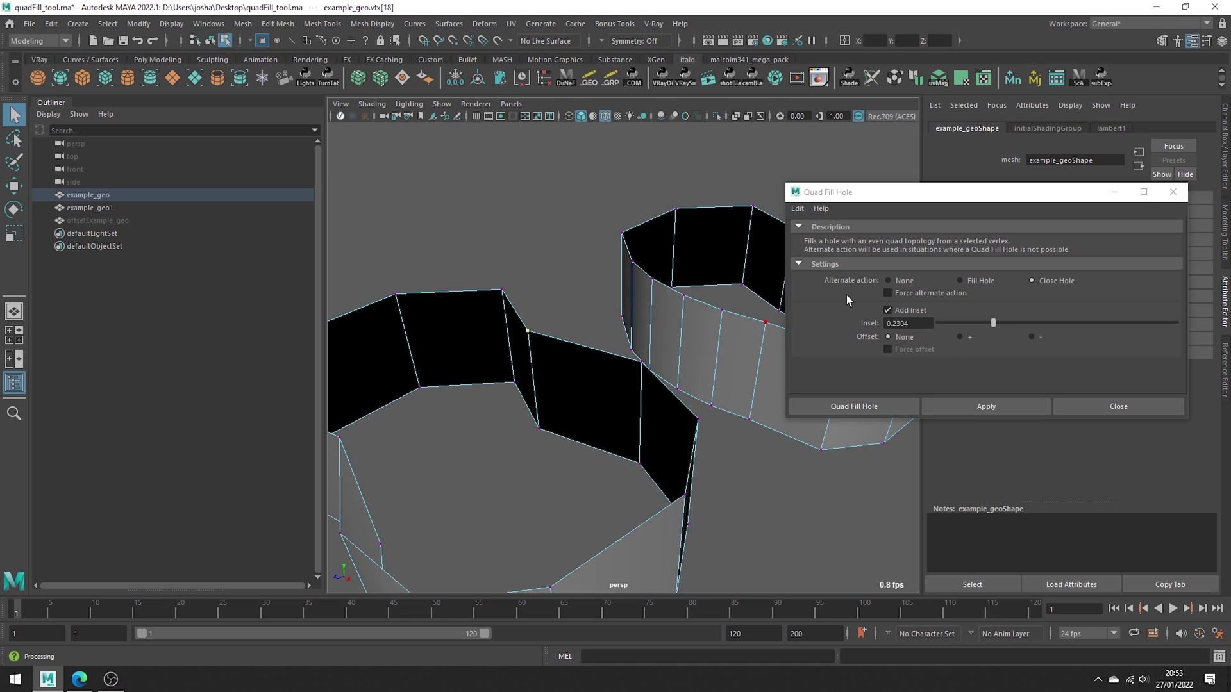
click(889, 281)
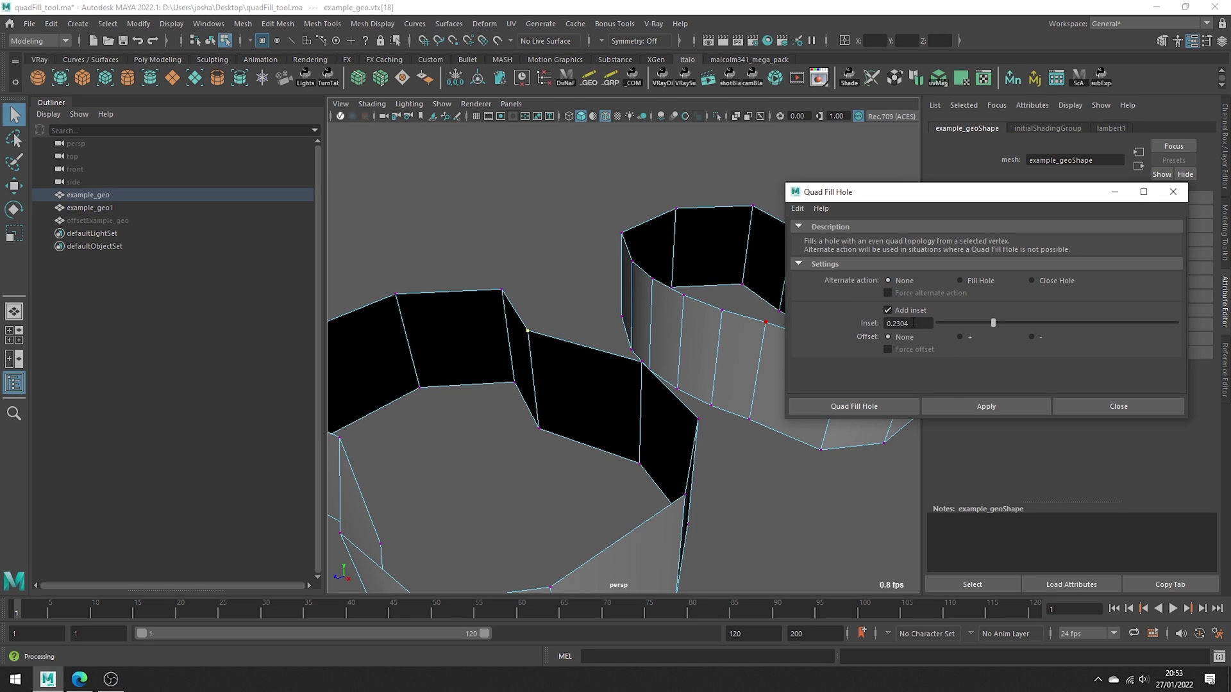
click(957, 405)
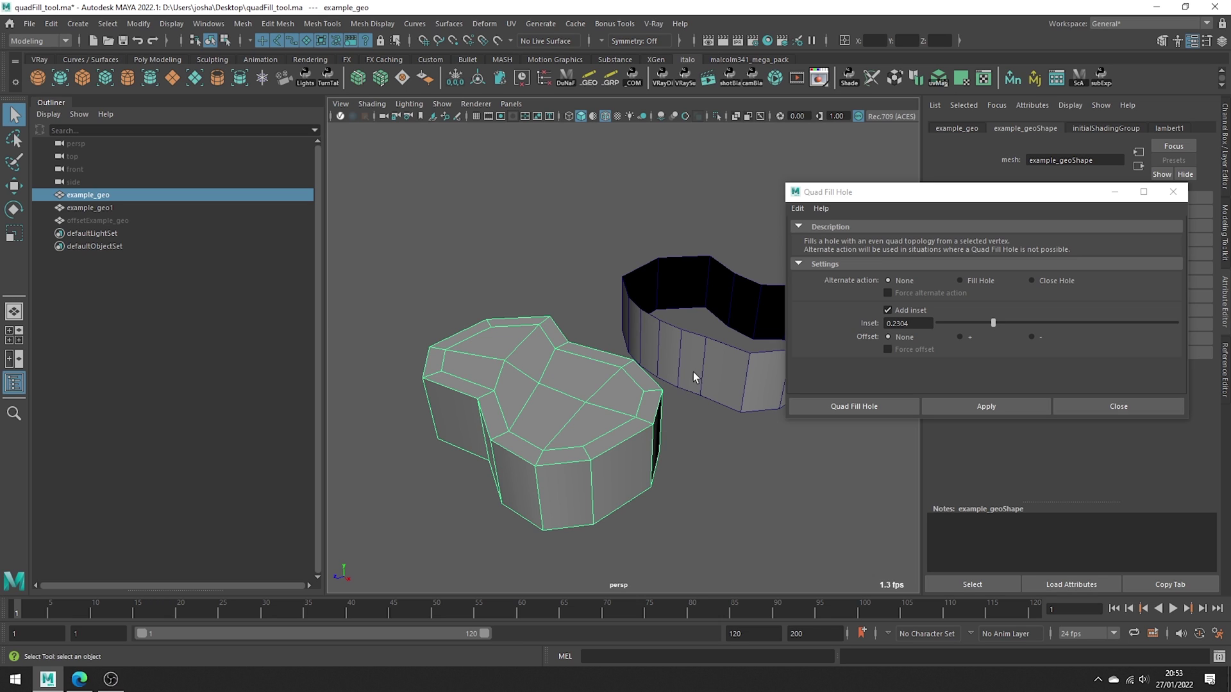
Step: Cap example_geo1 from vtx[25] with an inset face using the Fill Hole fallback
click(709, 345)
right_drag(710, 341, 708, 317)
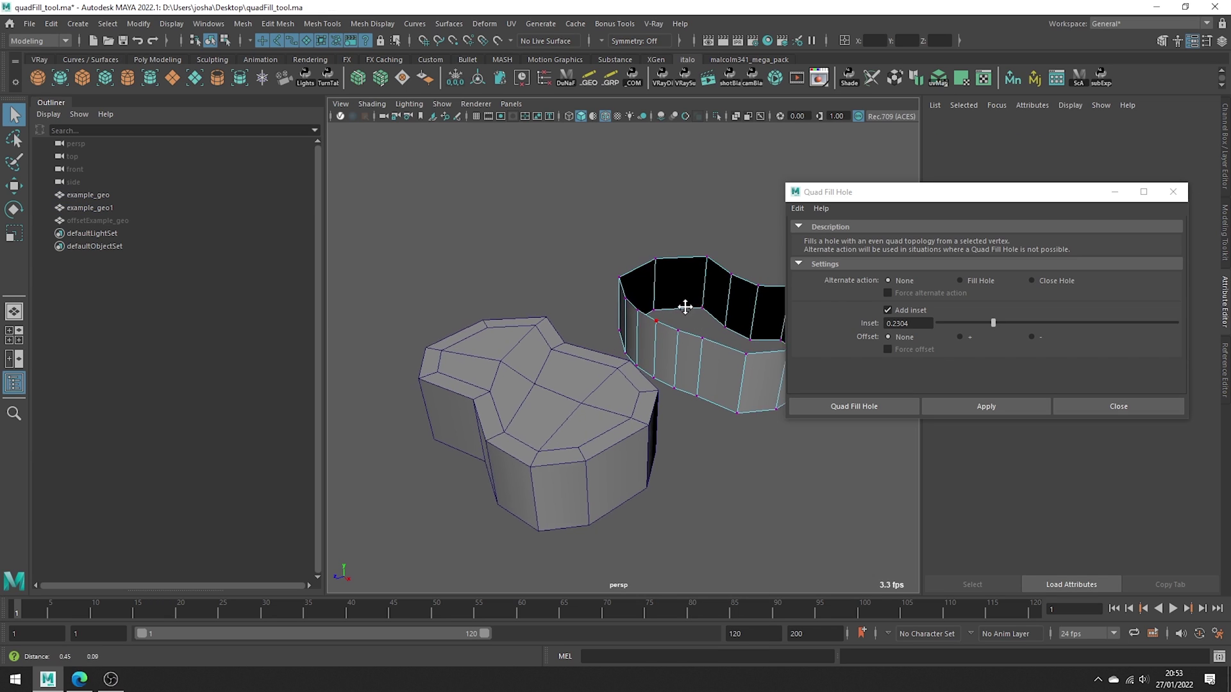
key(f)
click(597, 325)
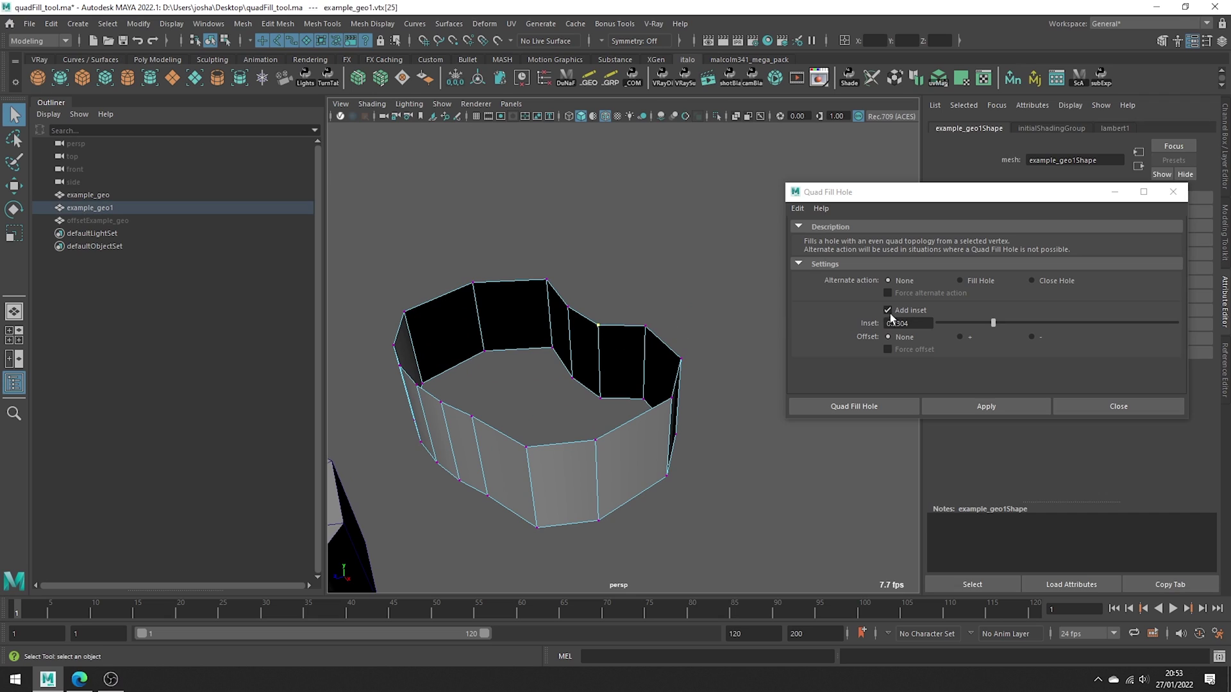
click(976, 281)
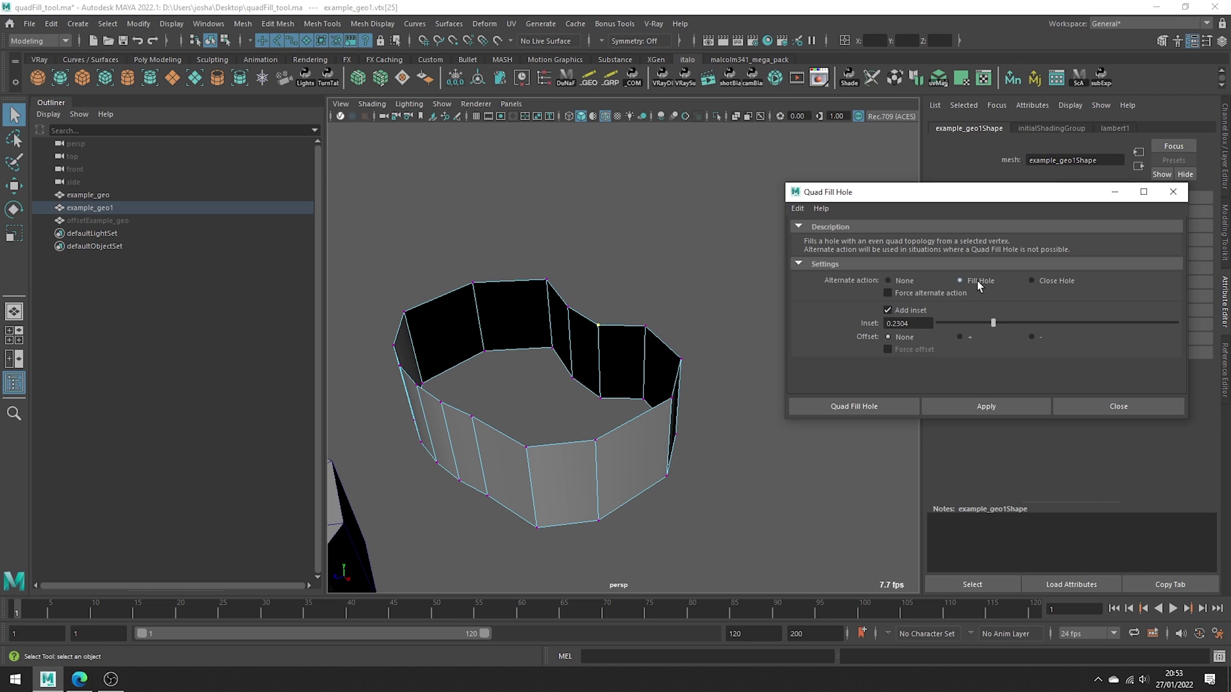
click(980, 407)
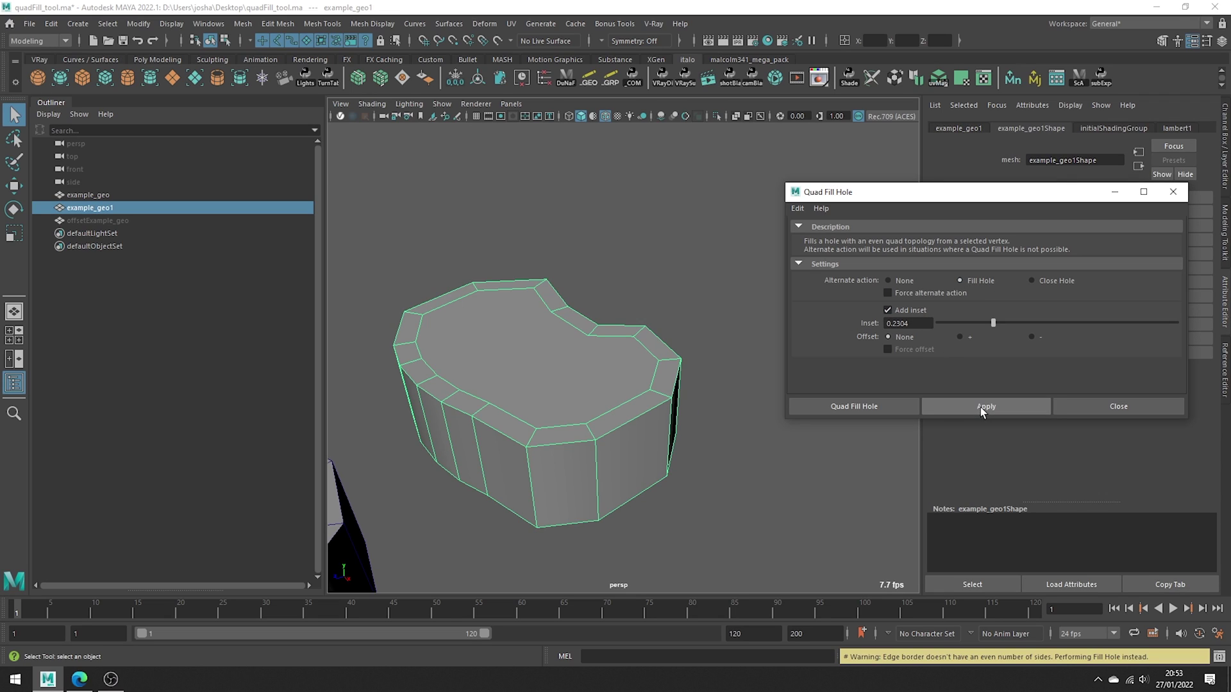
Step: Multi-Cut new edges across the cap face, from top edge to top edge
shift+right_click(669, 340)
shift+right_drag(669, 342, 600, 339)
click(588, 335)
click(489, 404)
click(537, 428)
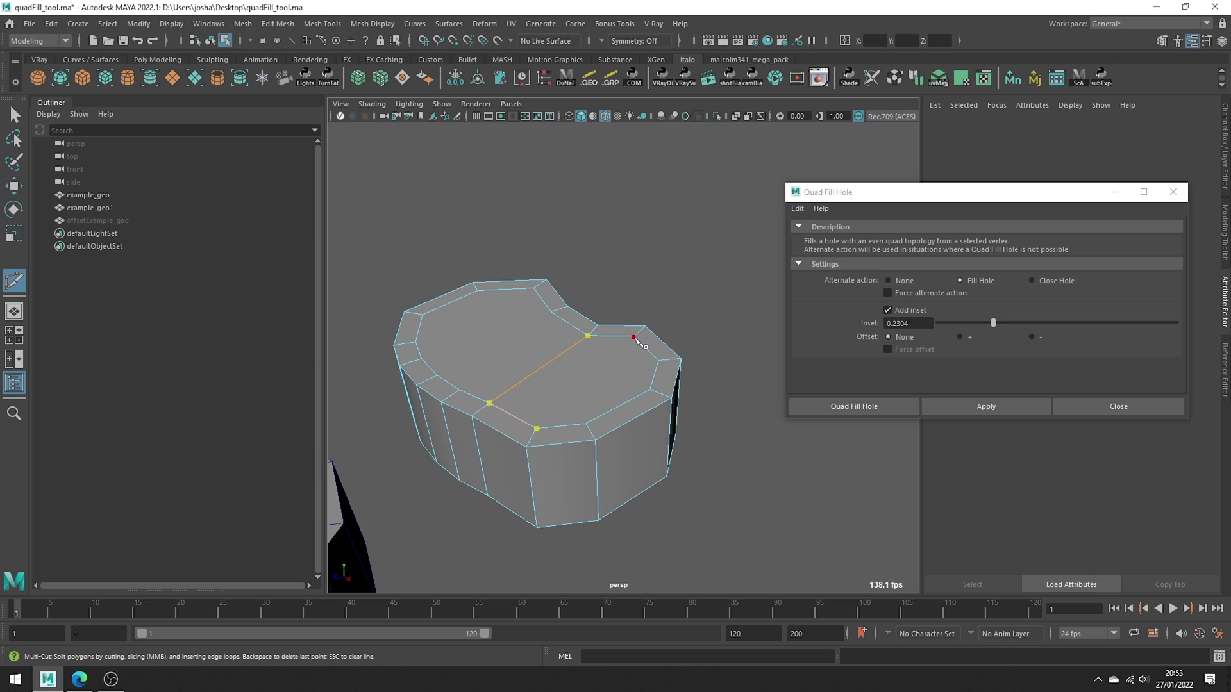
click(633, 337)
key(Return)
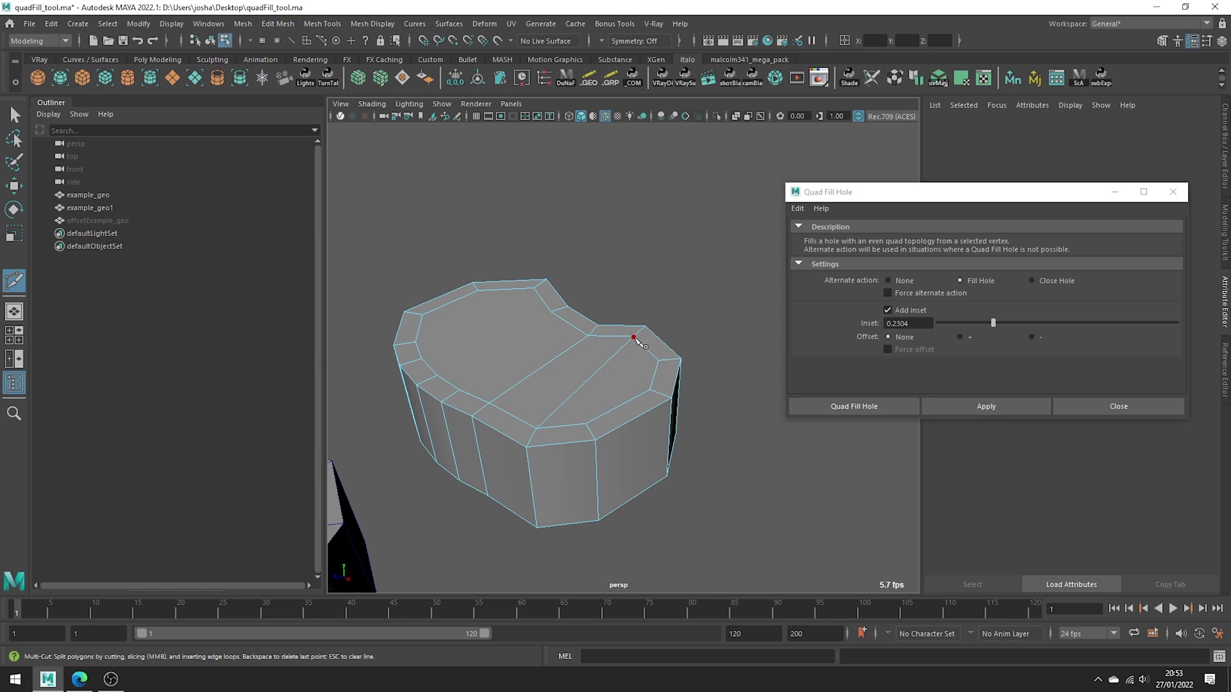